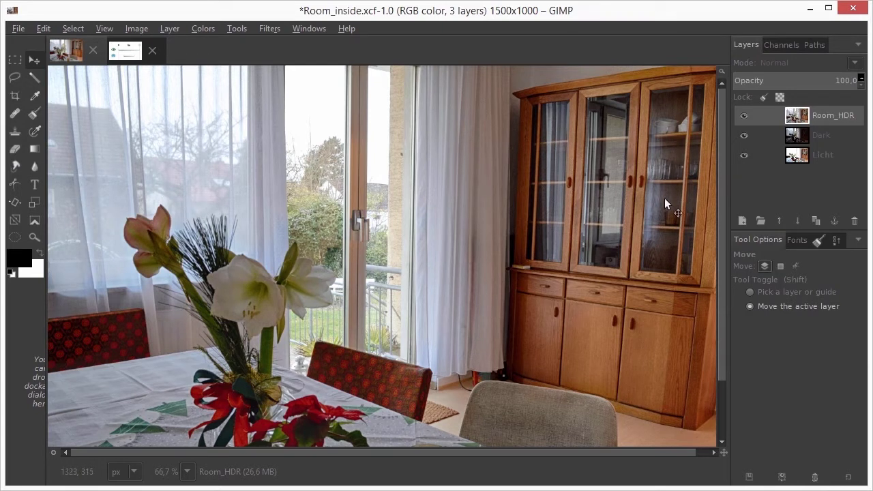
- Hide the Room_HDR layer, then toggle the Dark layer off and on to compare it with Licht
left_click(745, 115)
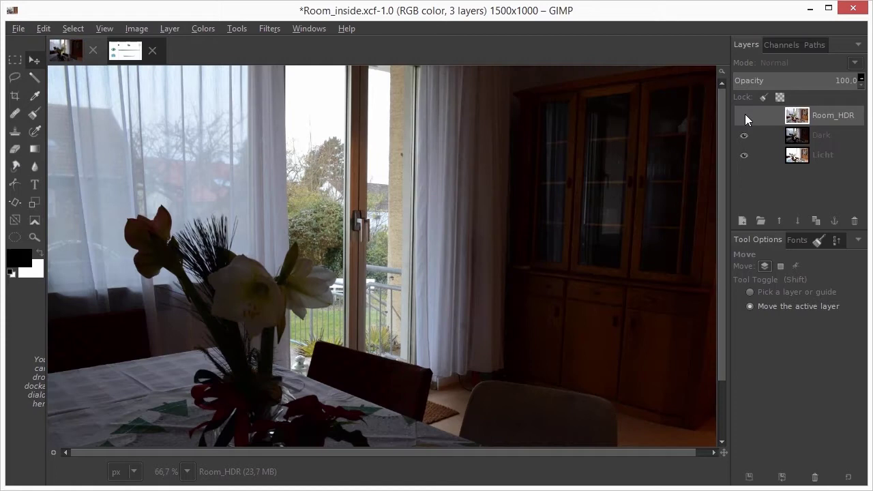
left_click(744, 136)
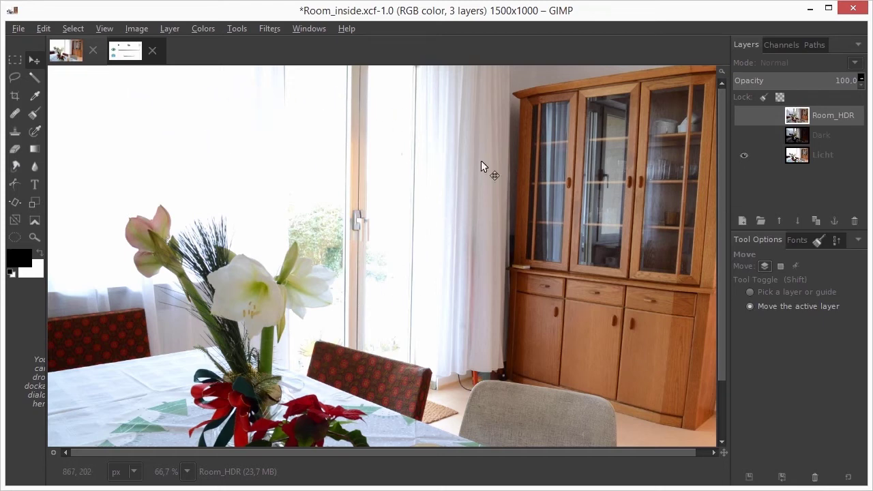
left_click(745, 136)
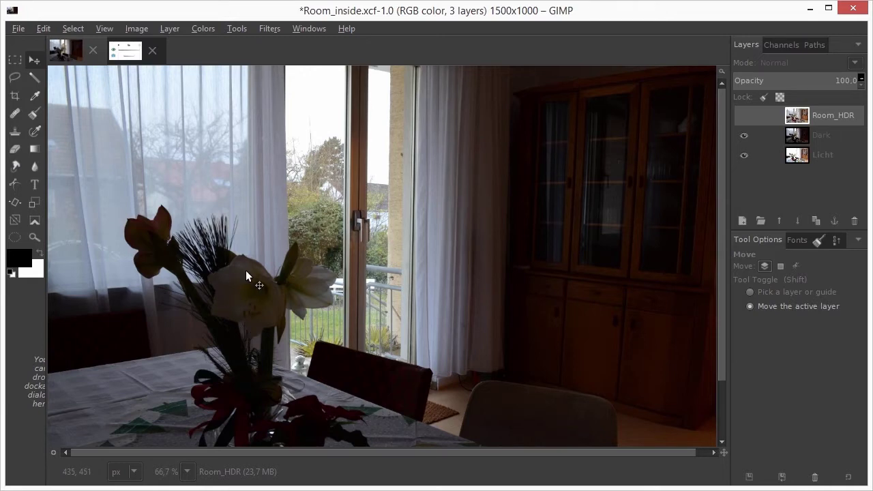
- Switch to the Dynamic Range.xcf image showing the eye and camera gradient bars
left_click(126, 54)
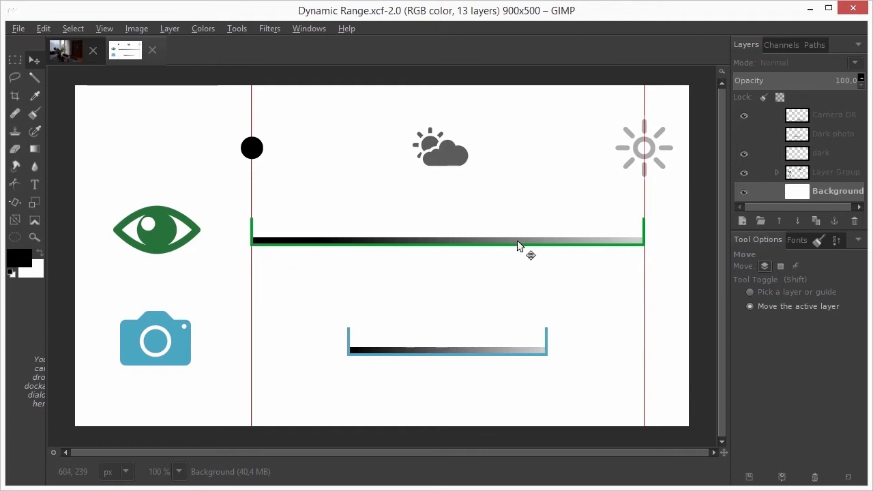
- Show the Dark range bar, move the Camera DR bar right of the first, then return to Room_inside
left_click(746, 135)
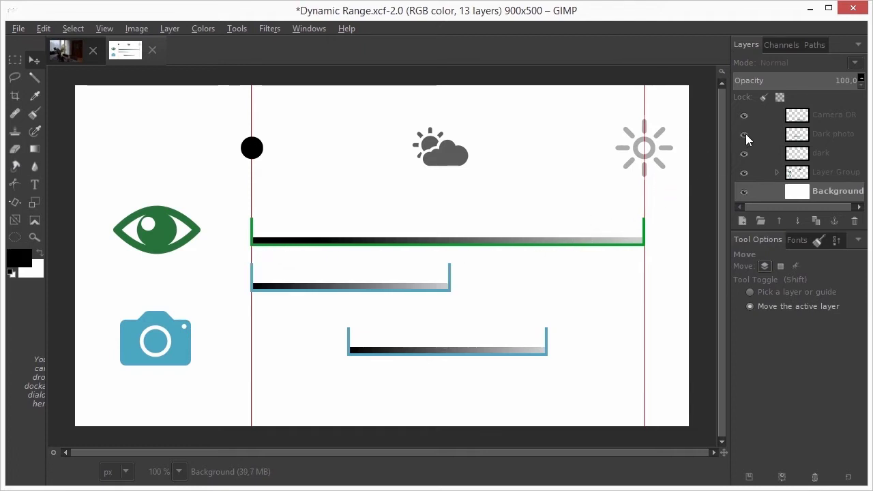
left_click(797, 124)
left_click_drag(517, 353, 598, 288)
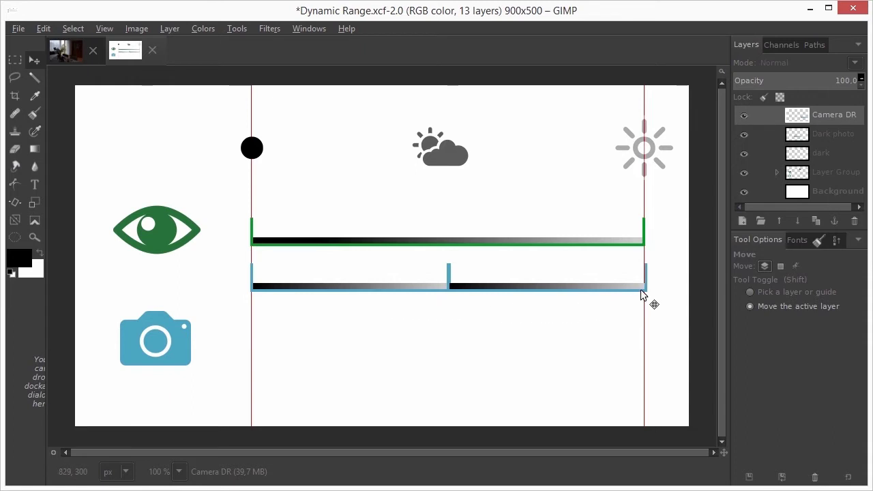
left_click(63, 51)
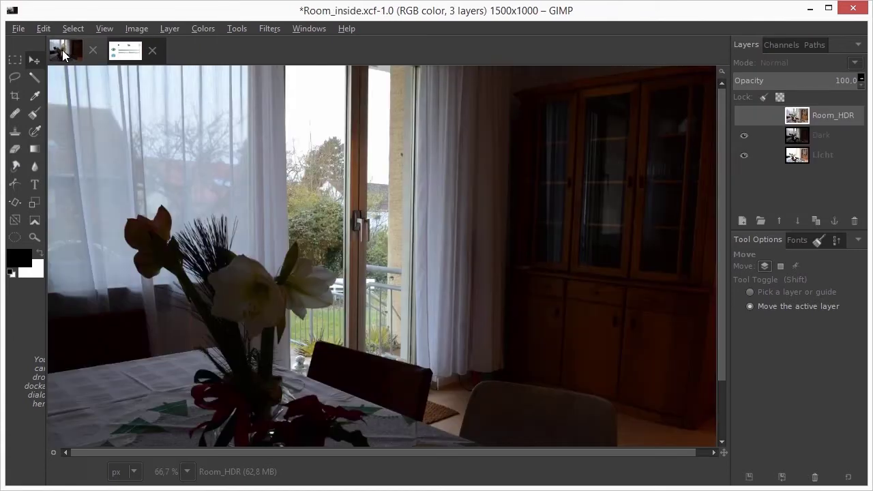
- Raise the Dark layer above Room_HDR and toggle its visibility to compare with Licht
left_click(802, 138)
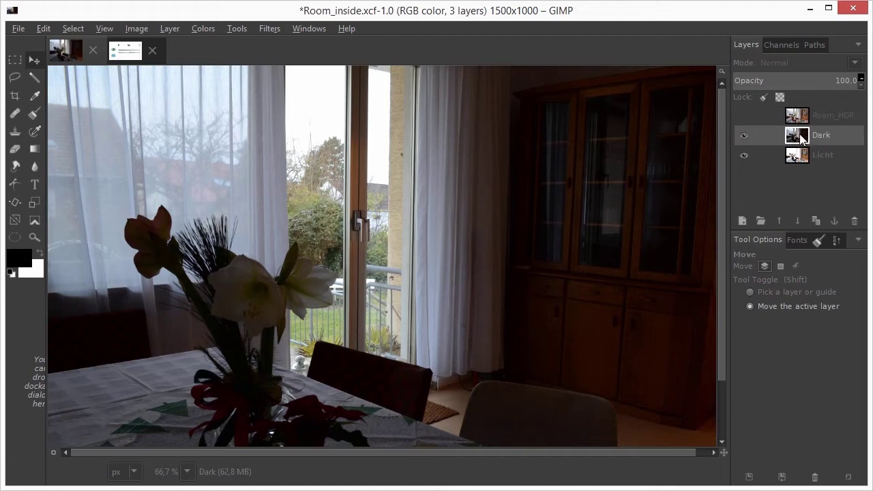
left_click(780, 220)
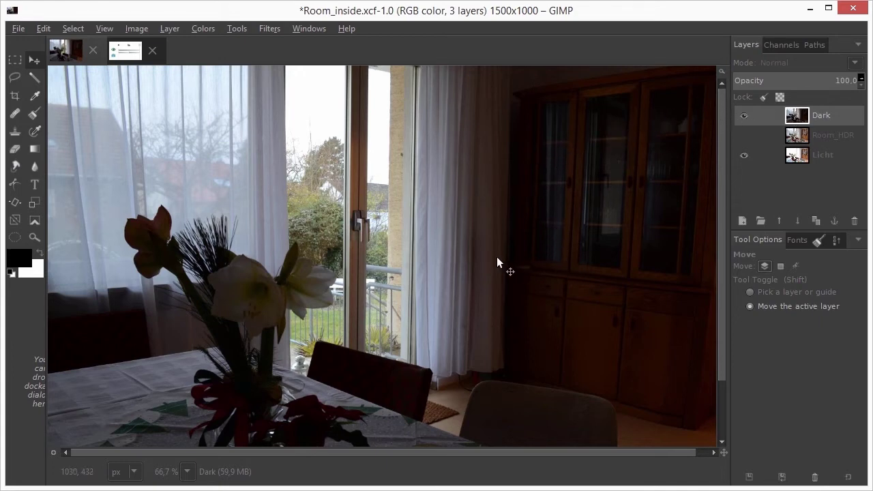
left_click(745, 116)
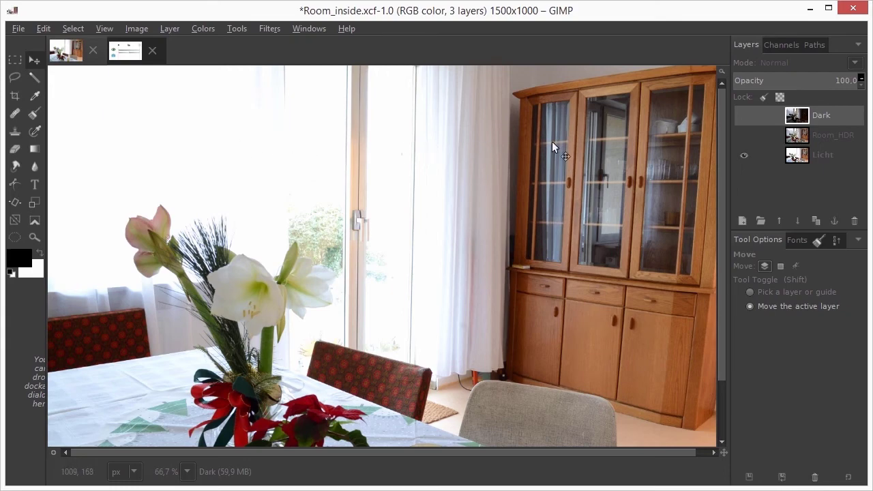
left_click(745, 117)
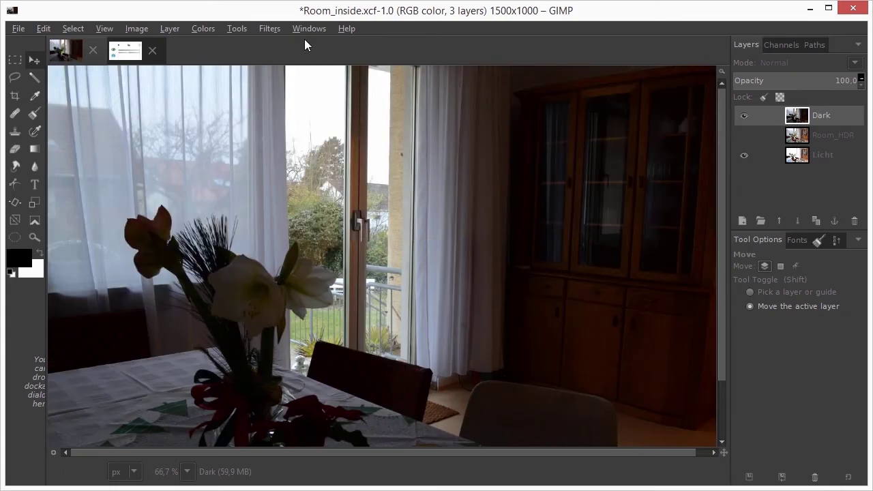
- Send the dining room image through Filters > Google Nik Collection to HDR Efex Pro 2
left_click(269, 28)
left_click(290, 342)
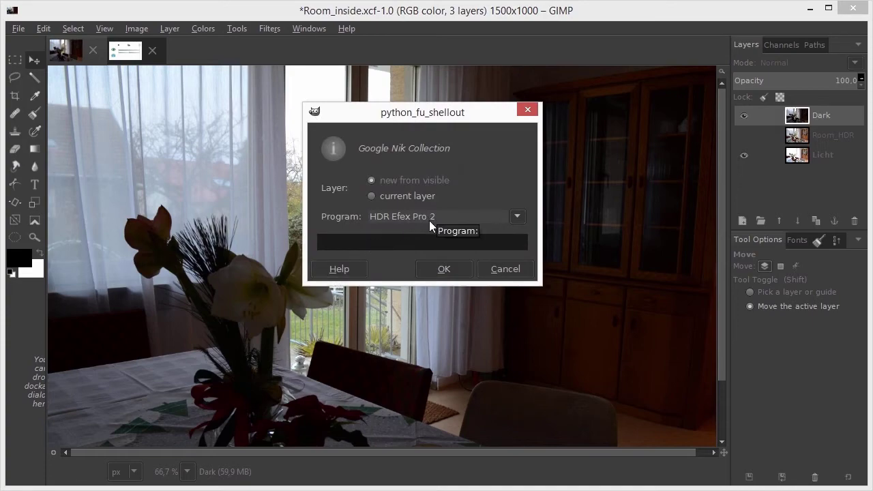
left_click(444, 269)
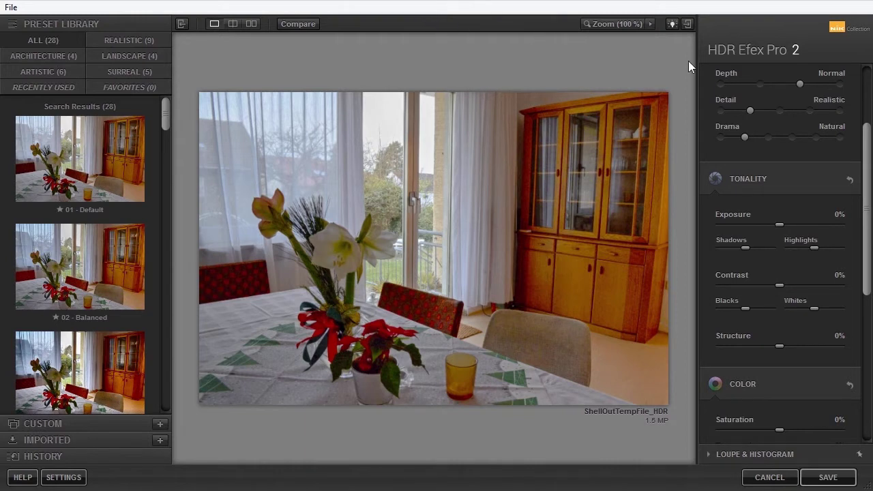
scroll(865, 154, "up", 4)
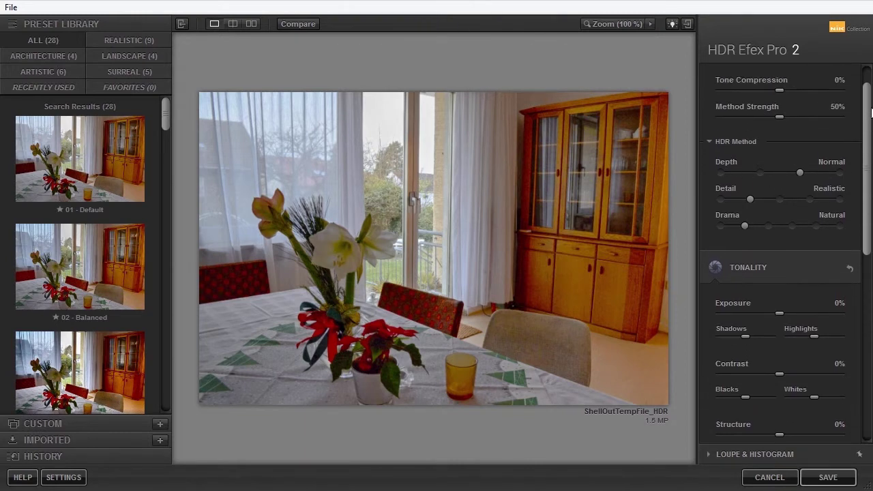
scroll(870, 286, "down", 6)
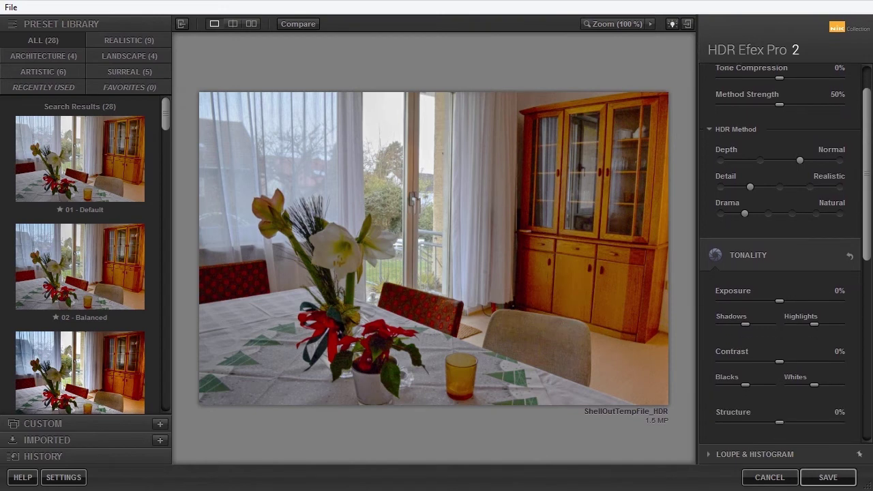
left_click_drag(870, 287, 870, 95)
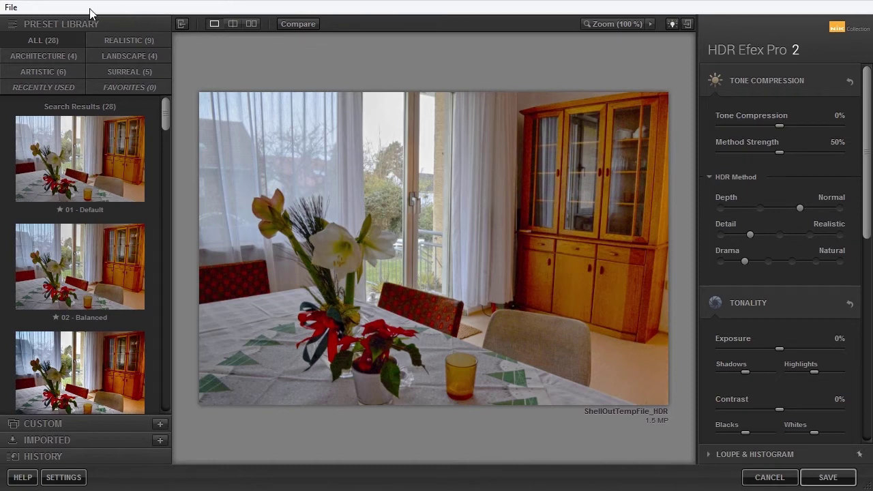
- Open Room_medium.JPG, Room_light.JPG and Room_dark.JPG together for HDR merging
left_click(10, 10)
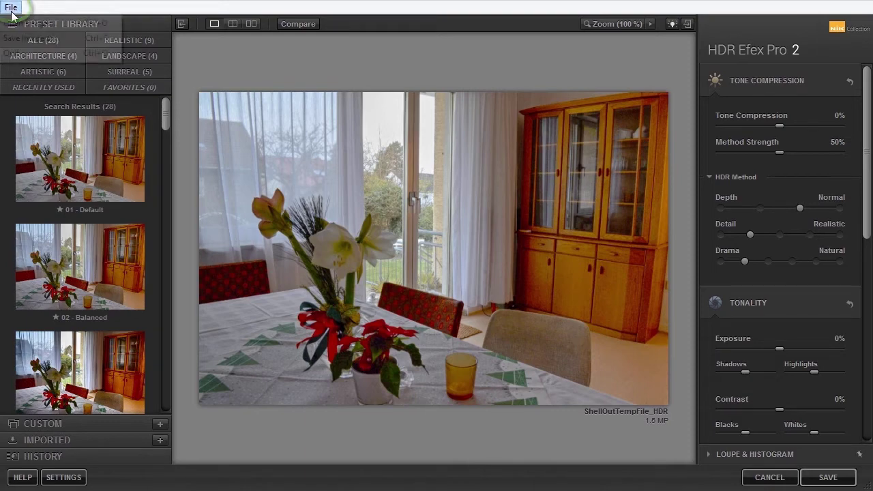
left_click(60, 23)
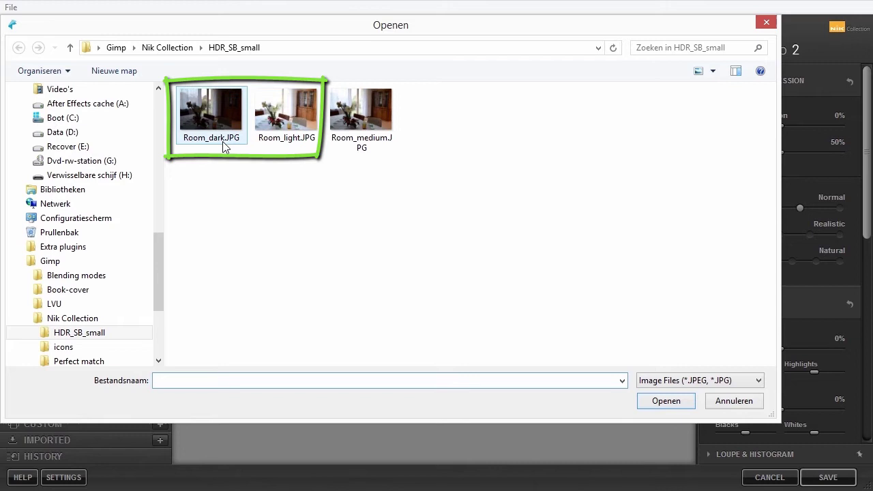
mouse_move(292, 144)
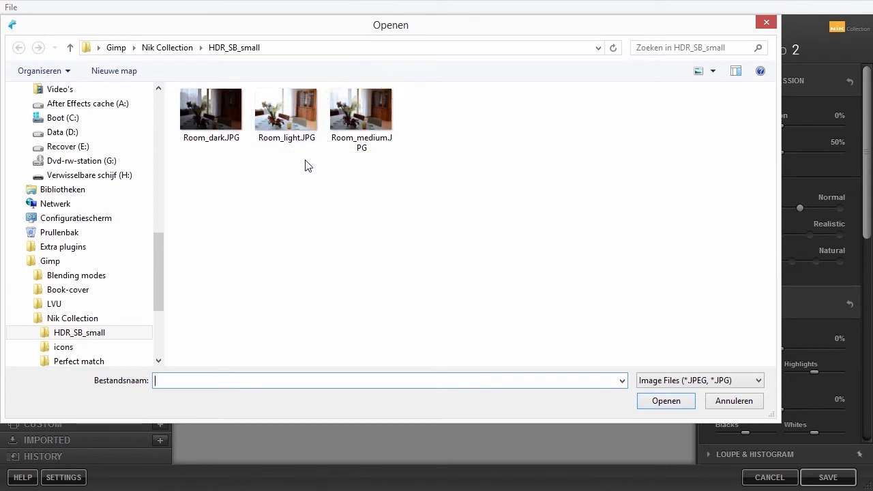
left_click(336, 121)
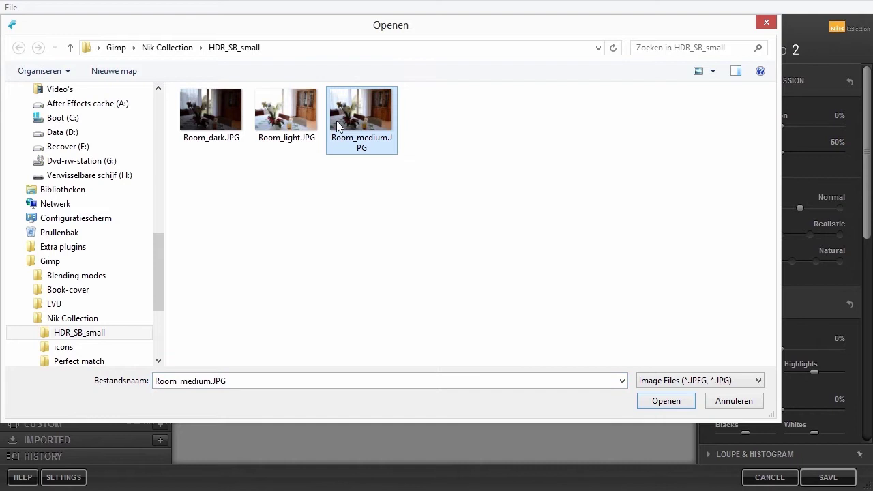
left_click(278, 127, "ctrl")
left_click(220, 130, "ctrl")
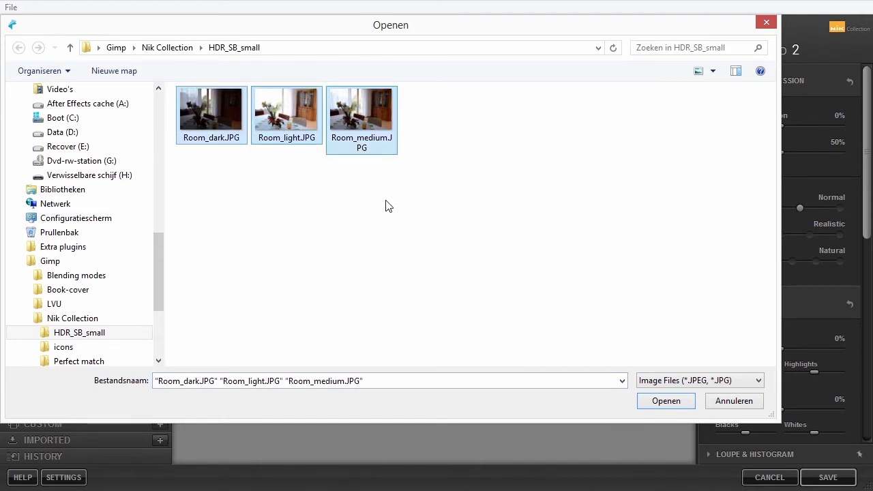
left_click(666, 393)
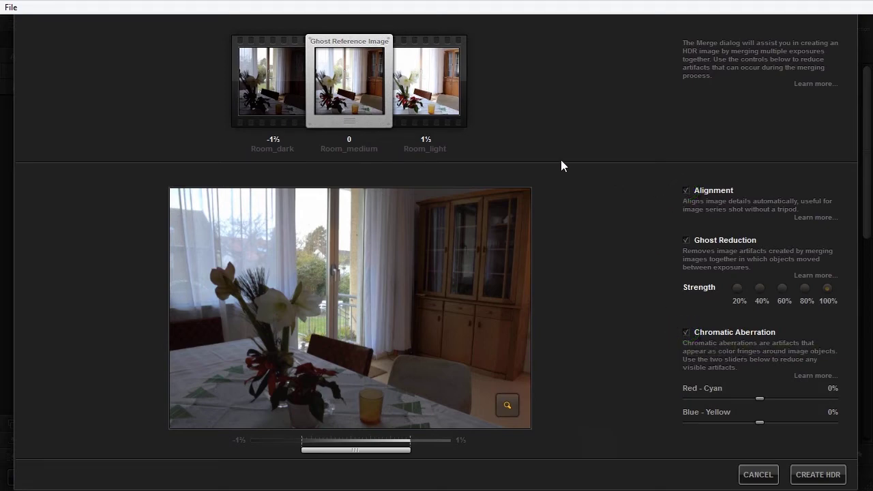
- Keep the ghost reference on Room_medium, shift the preview range brighter, and create the HDR image
mouse_move(350, 121)
left_mouse_down()
mouse_move(427, 120)
mouse_move(284, 123)
mouse_move(274, 135)
mouse_move(349, 135)
left_mouse_up()
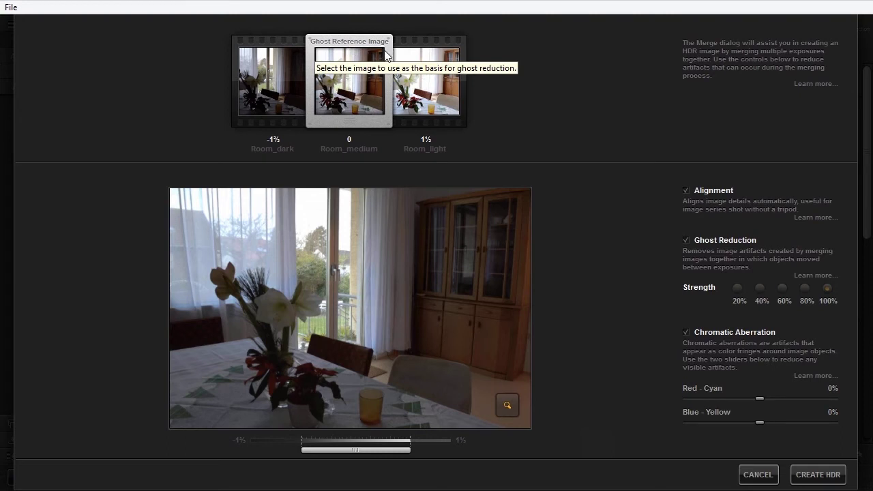
left_click(355, 109)
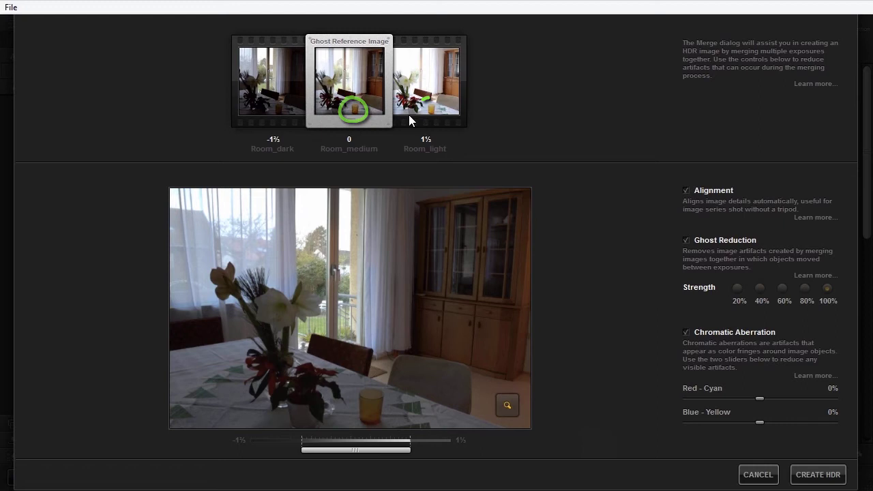
left_click(430, 111)
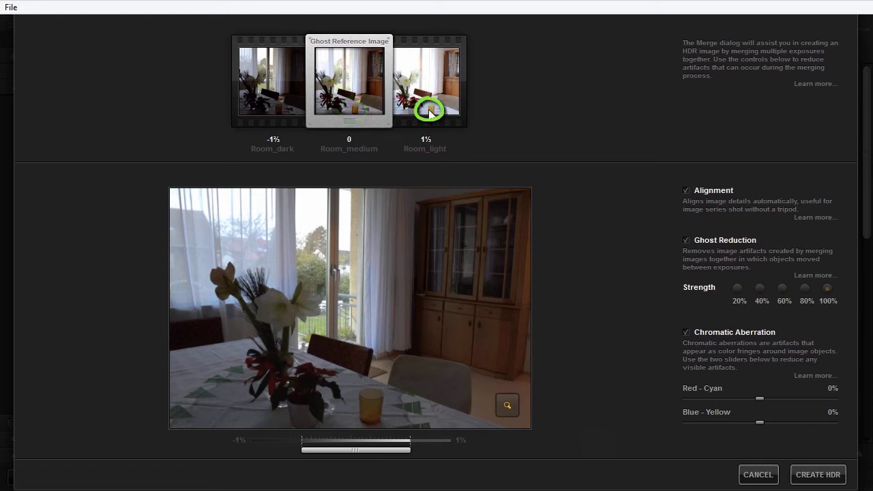
left_click(284, 108)
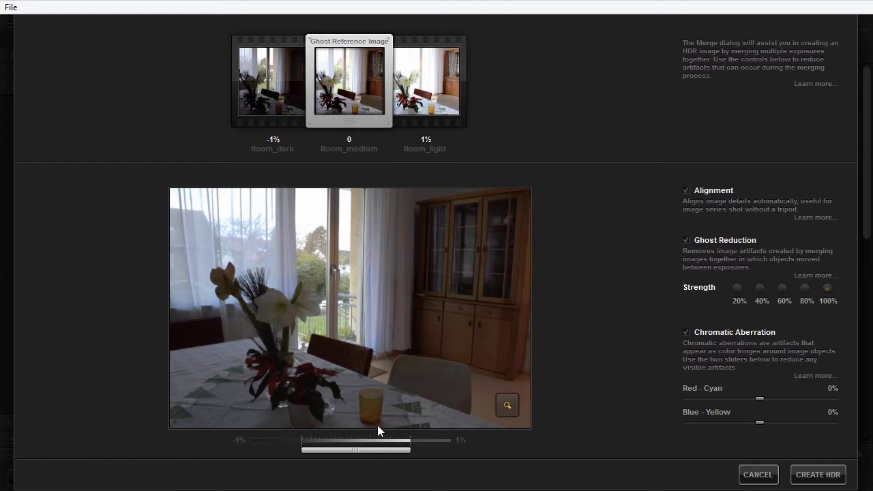
mouse_move(368, 449)
left_mouse_down()
mouse_move(396, 454)
mouse_move(365, 452)
left_mouse_up()
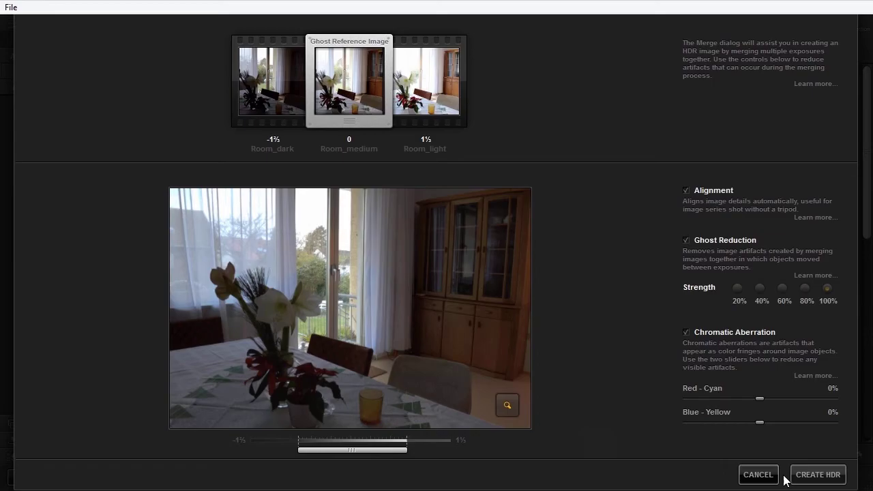
left_click(822, 478)
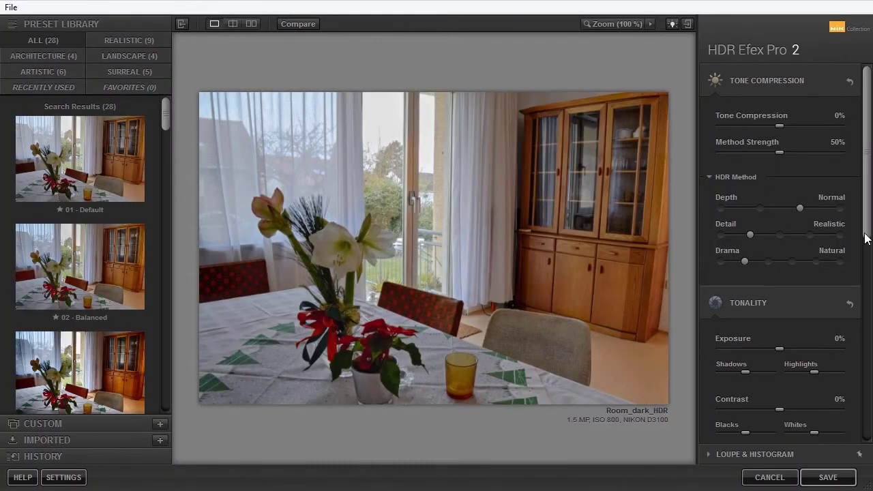
- Raise Exposure and Contrast to 20%, brighten Highlights and lift Blacks slightly in Tonality
left_click_drag(869, 233, 865, 331)
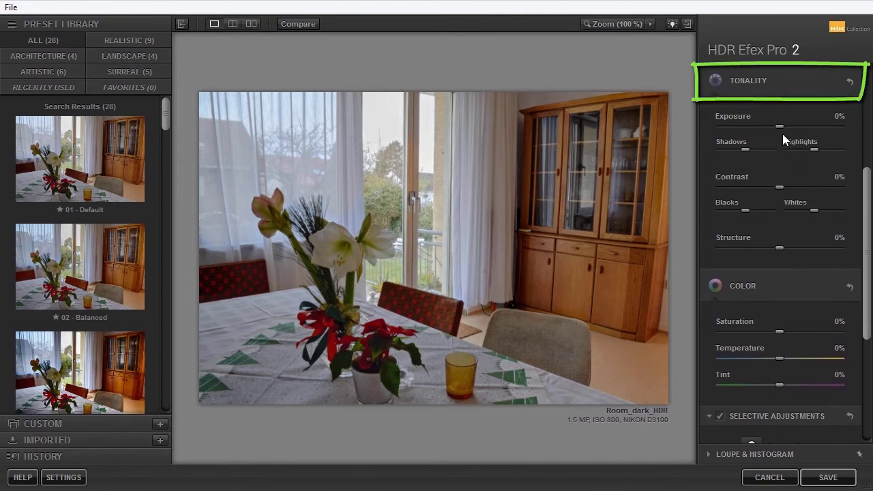
mouse_move(779, 126)
left_mouse_down()
mouse_move(772, 127)
mouse_move(792, 126)
left_mouse_up()
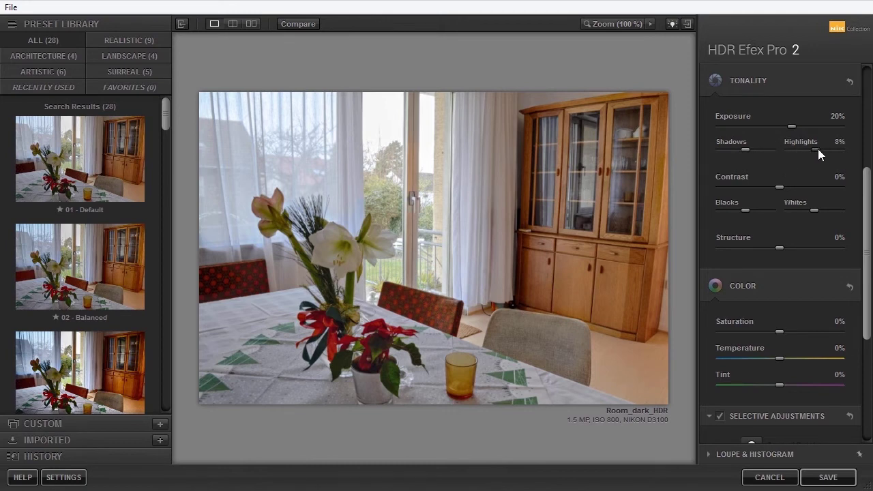
left_click_drag(818, 149, 822, 149)
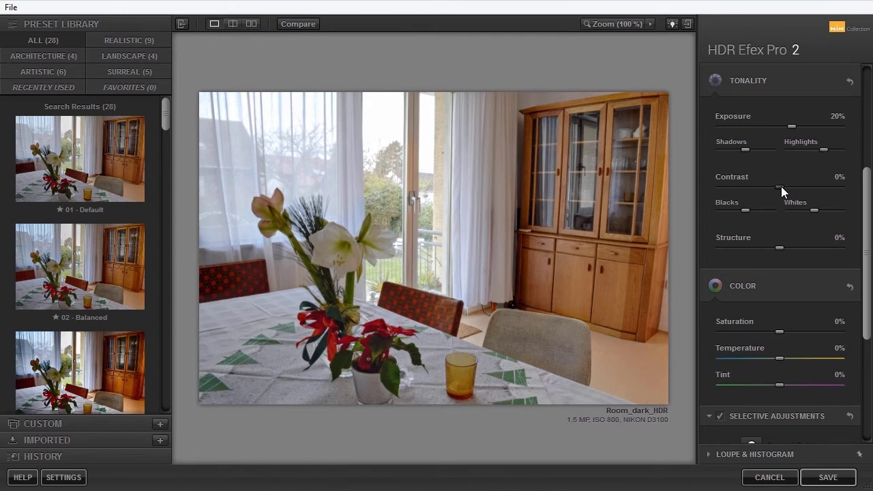
left_click_drag(782, 186, 793, 186)
left_click_drag(745, 210, 751, 212)
- Try different Tone Compression, Depth and Detail values, ending with Depth Normal and Detail Realistic
left_click_drag(868, 273, 871, 172)
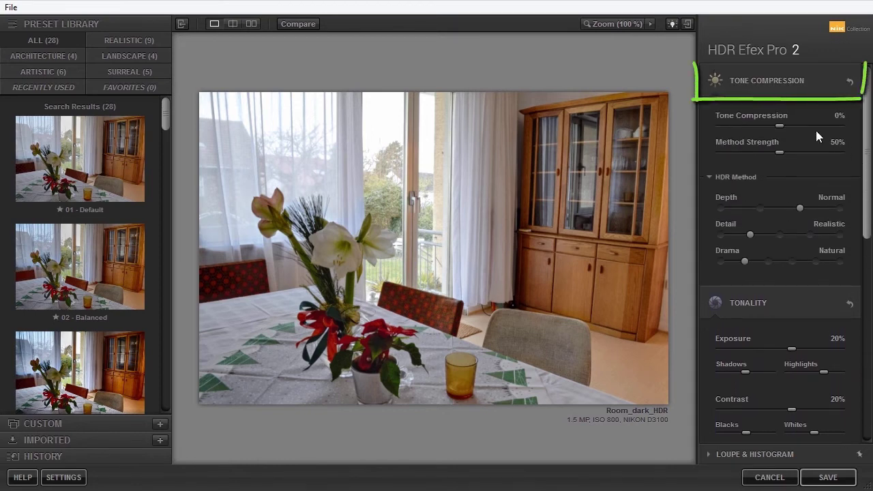
mouse_move(779, 125)
left_mouse_down()
mouse_move(765, 126)
mouse_move(806, 127)
left_mouse_up()
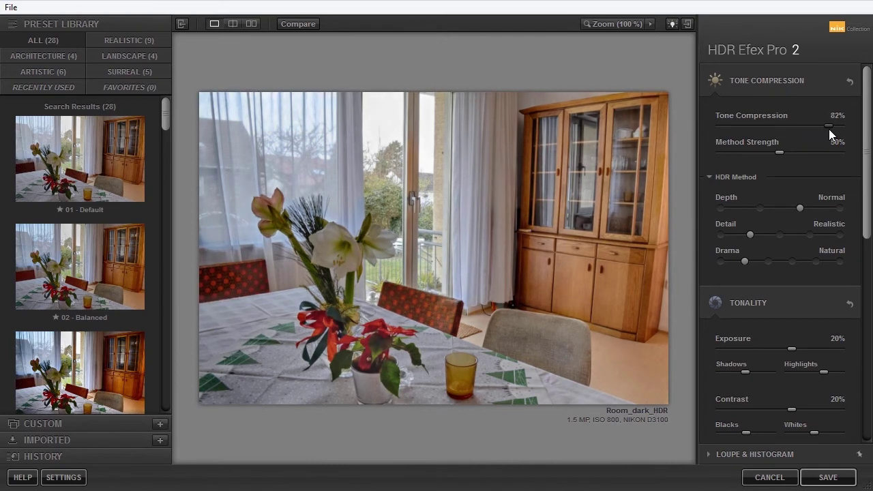
left_click_drag(835, 129, 780, 126)
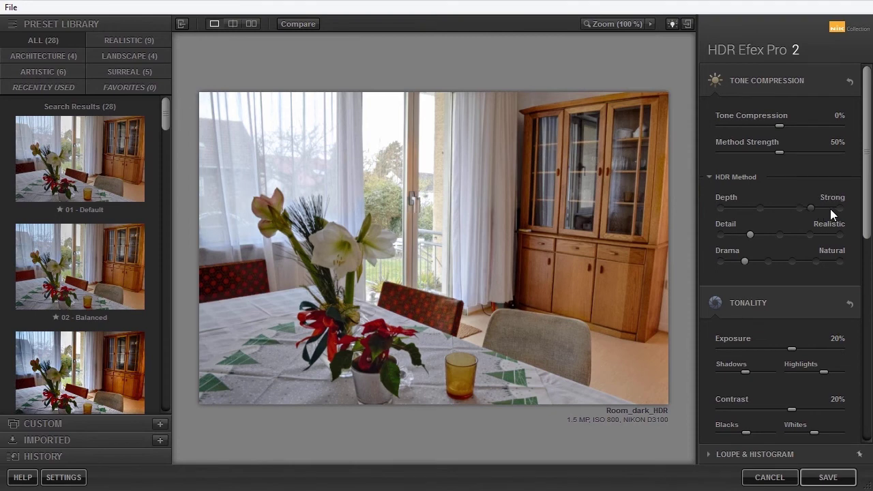
left_click_drag(831, 209, 758, 211)
left_click_drag(761, 207, 796, 214)
left_click_drag(750, 235, 741, 264)
- Drag the Color Temperature slider to 5%, leaving Saturation and Tint at 0%
left_click_drag(870, 202, 868, 401)
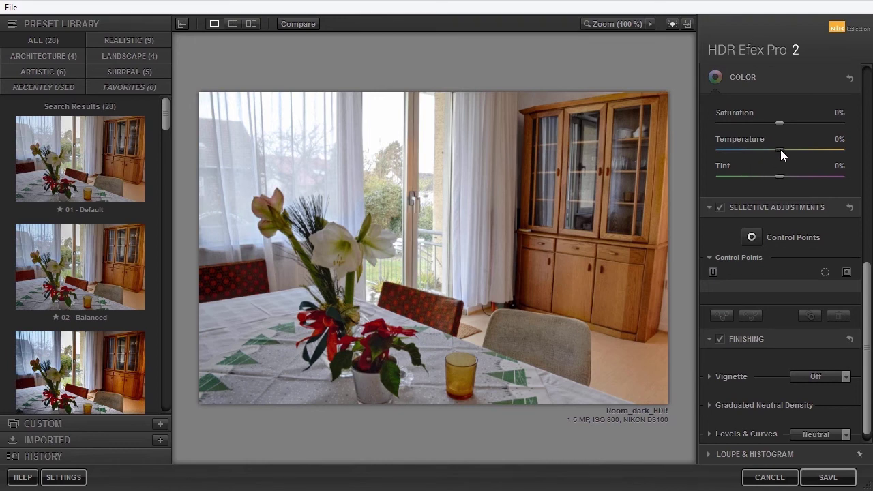
left_click_drag(781, 149, 784, 150)
left_click(804, 404)
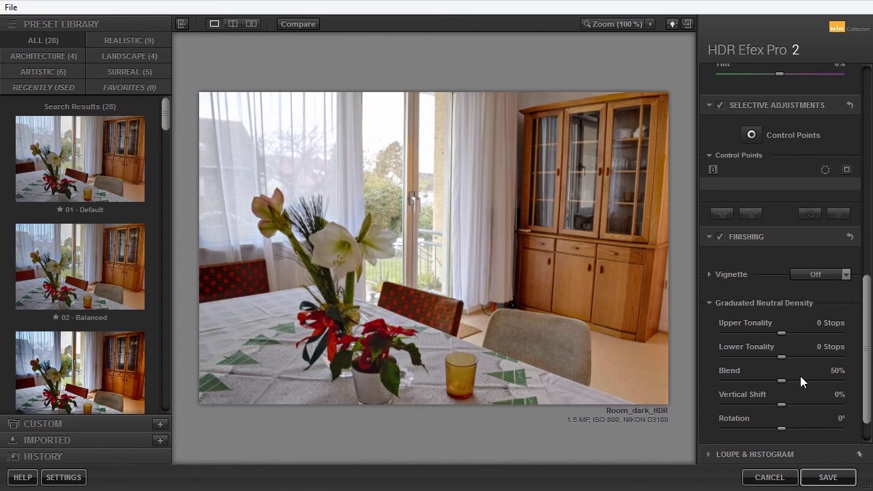
left_click_drag(782, 333, 760, 337)
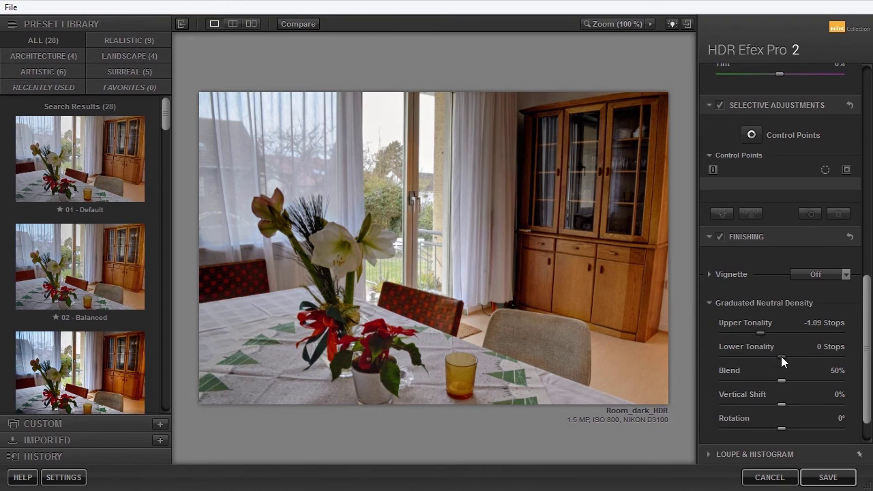
left_click_drag(781, 357, 801, 359)
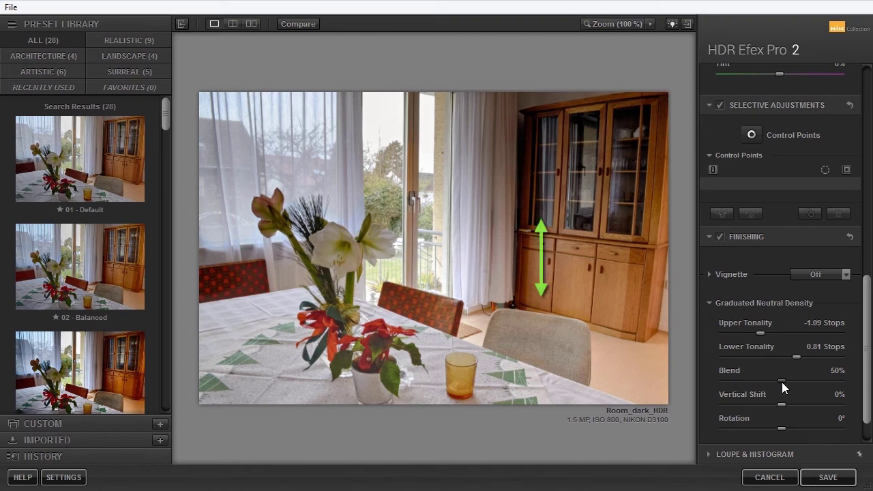
left_click_drag(782, 382, 776, 416)
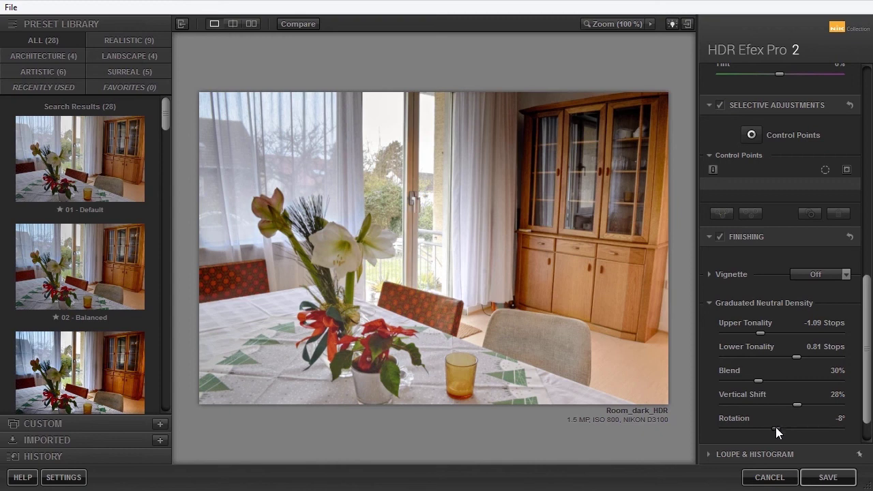
double_click(775, 427)
double_click(797, 405)
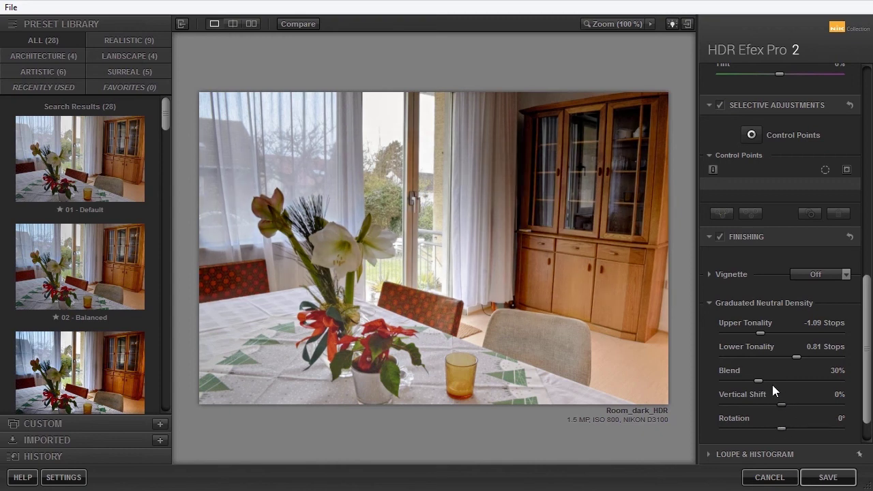
double_click(758, 380)
double_click(797, 355)
double_click(760, 334)
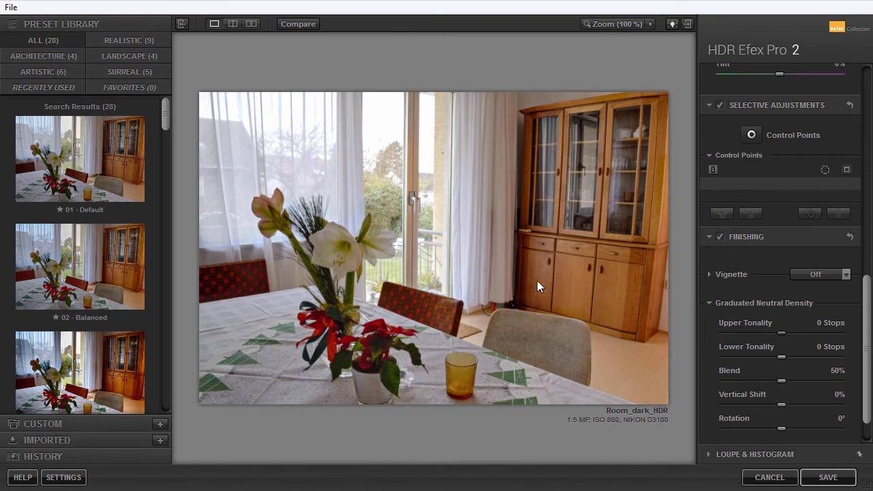
- Save the tone-mapped result from HDR Efex Pro as TIFF file HDR_SB_small.TIFF
left_click(13, 8)
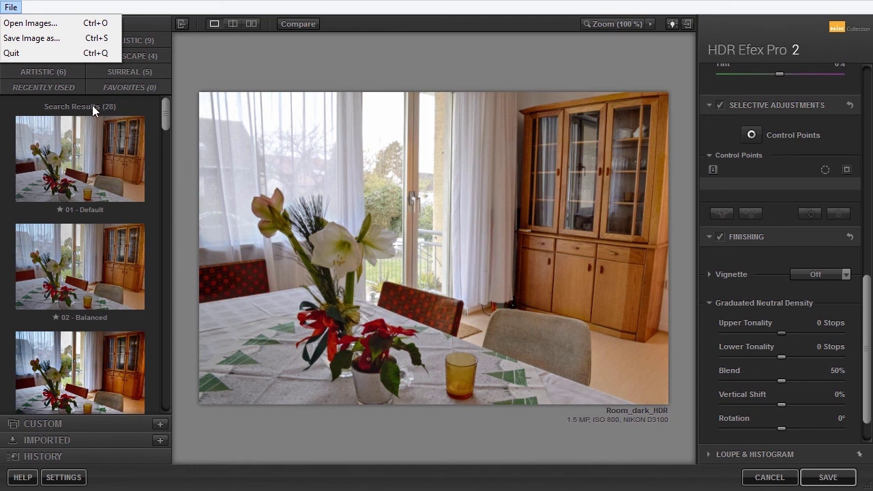
left_click(61, 39)
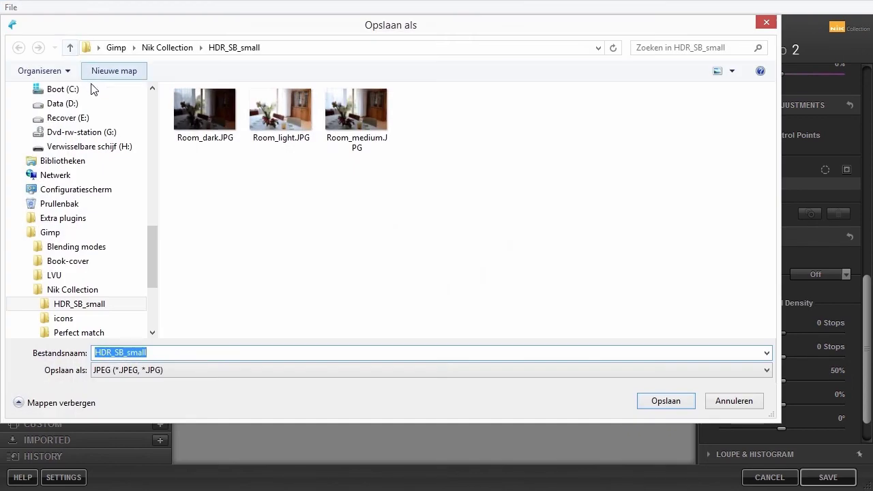
left_click(174, 372)
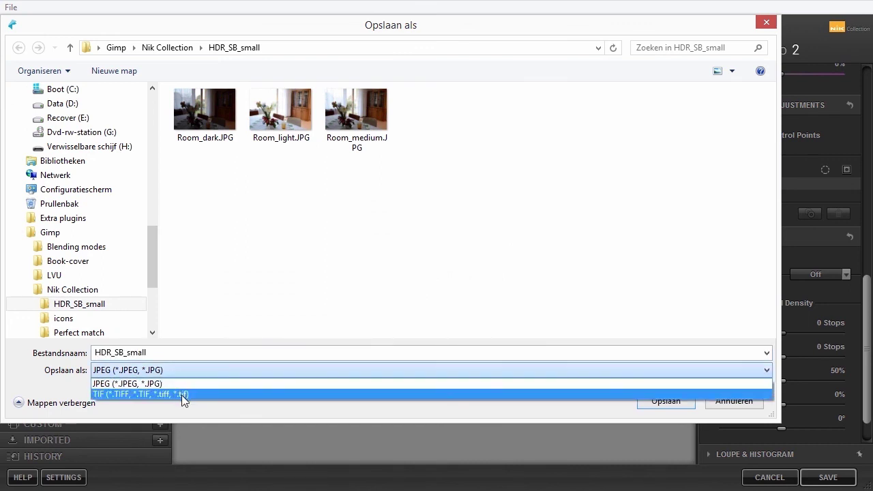
left_click(181, 395)
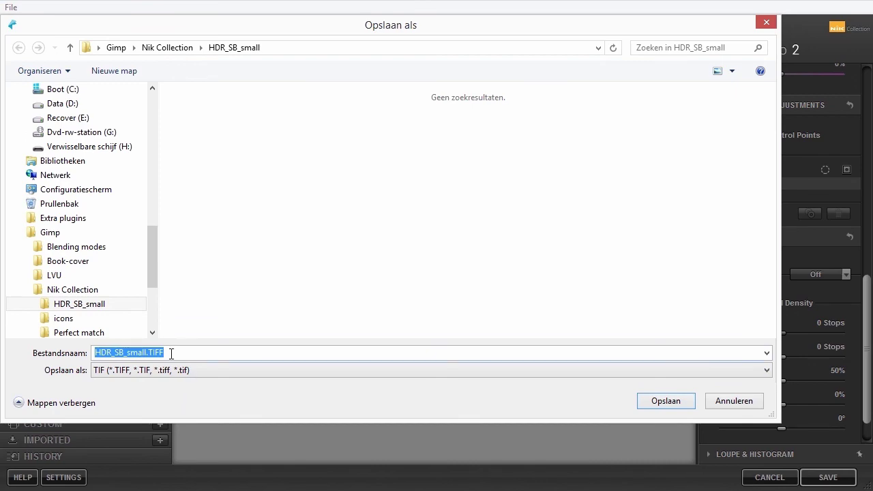
left_click(667, 403)
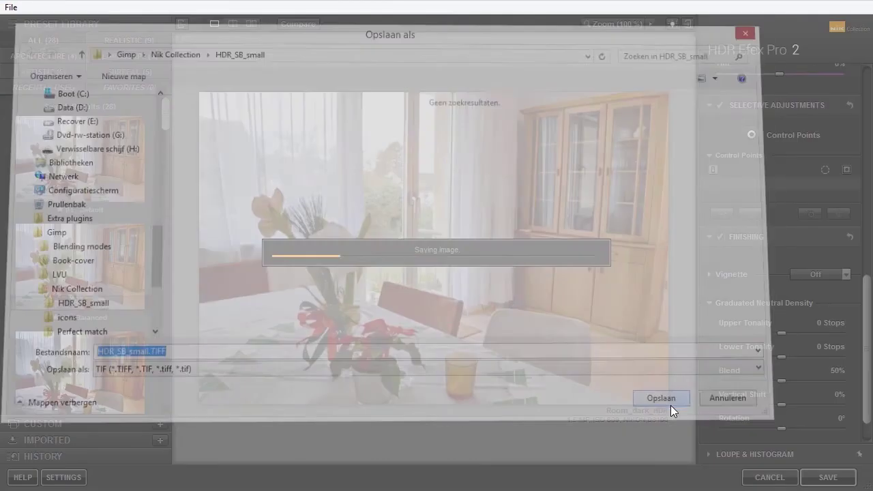
- Open HDR_SB_small.TIFF in GIMP as a new image
left_click(854, 221)
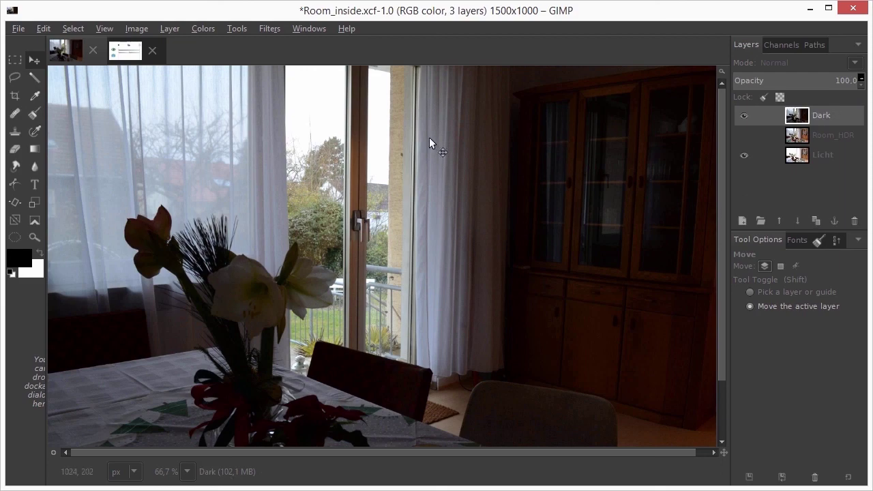
left_click(18, 29)
left_click(35, 70)
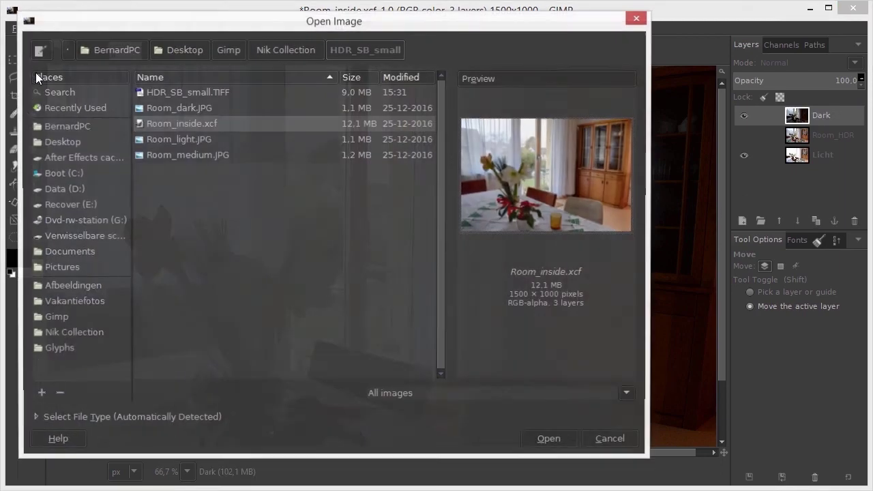
double_click(219, 93)
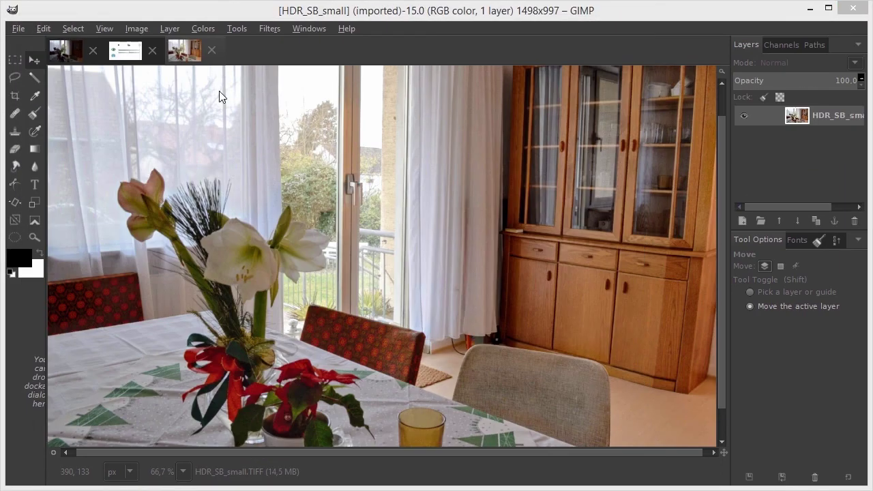